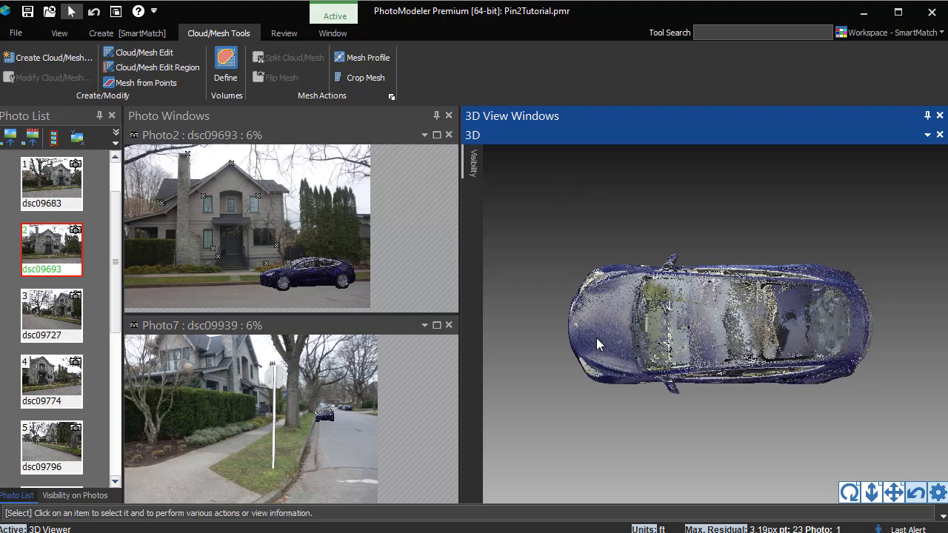
Select a small patch of points on the car's hood with Cloud/Mesh Edit, and its front corner with Cloud/Mesh Edit Region.
left_click(143, 54)
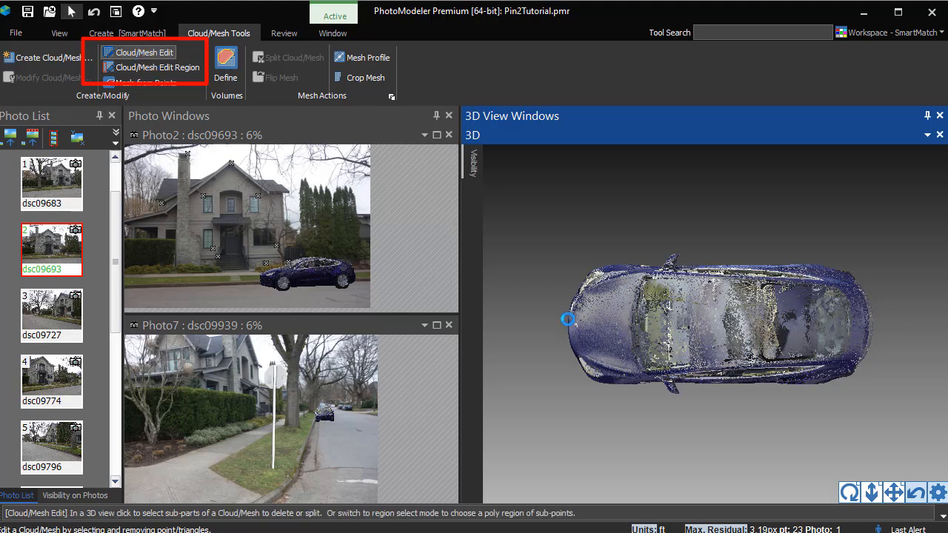
left_click(607, 319)
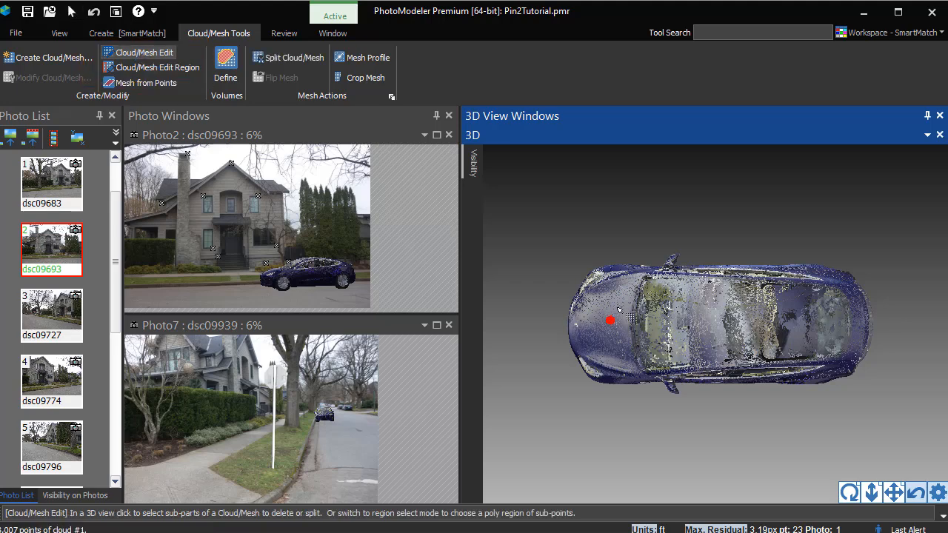
left_click(182, 68)
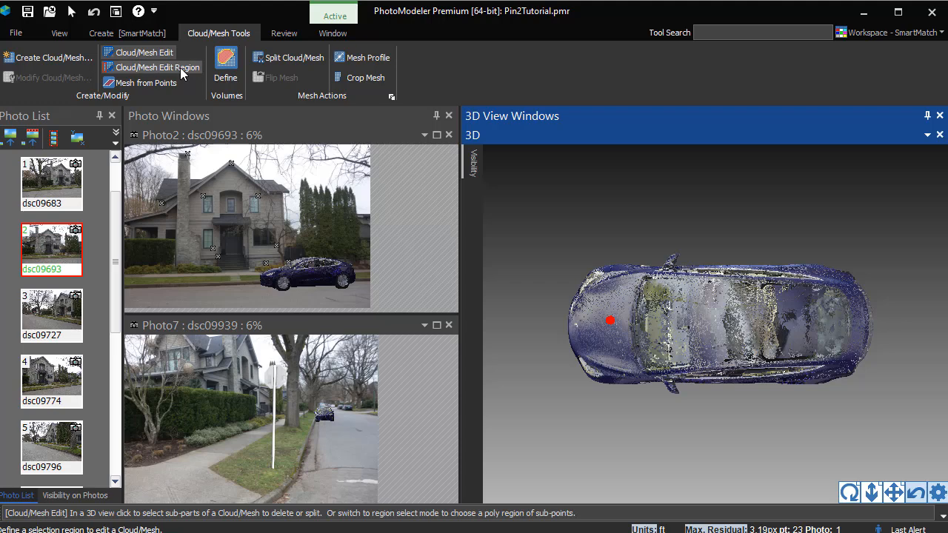
left_click(620, 239)
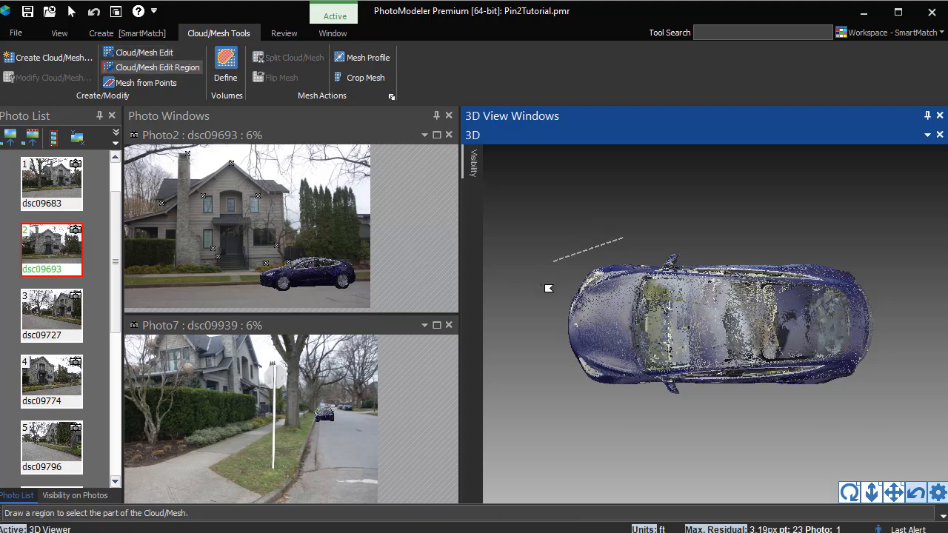
left_click(541, 292)
left_click(564, 325)
left_click(621, 239)
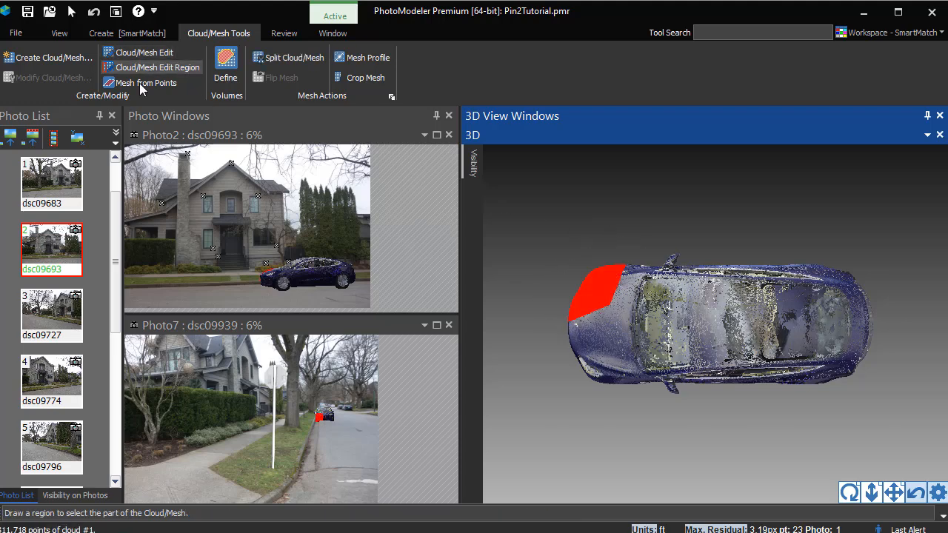
Return to normal selection, select the whole car point cloud, and narrow the selection to a single point near the front headlight.
left_click(72, 12)
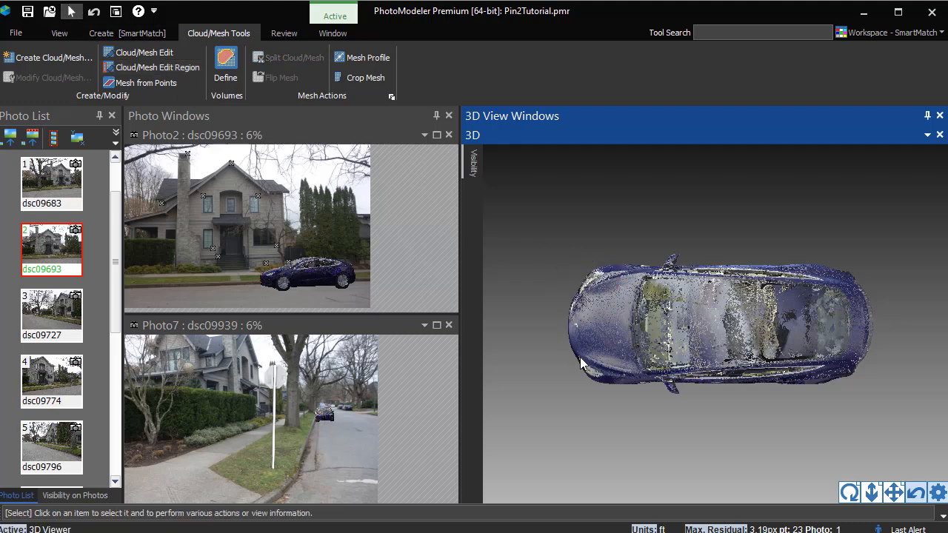
left_click(632, 303)
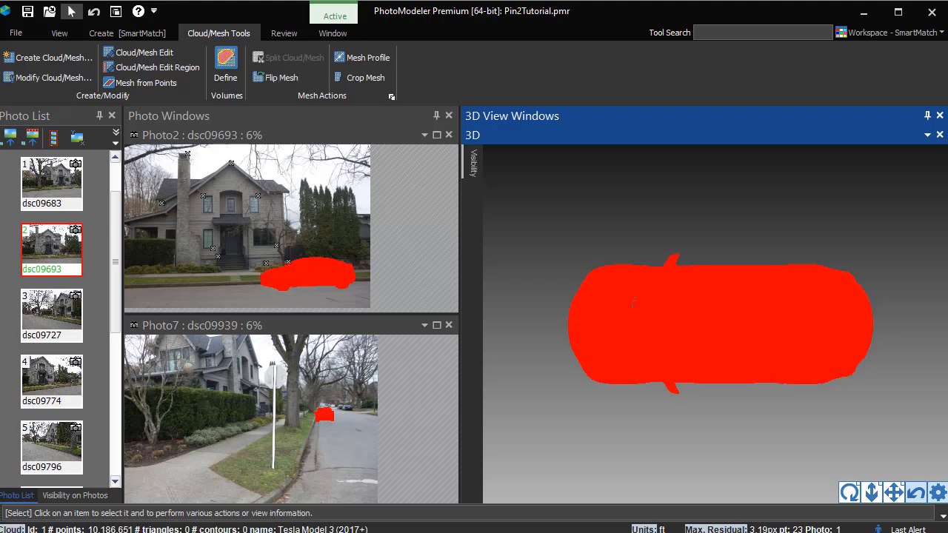
left_click(579, 358)
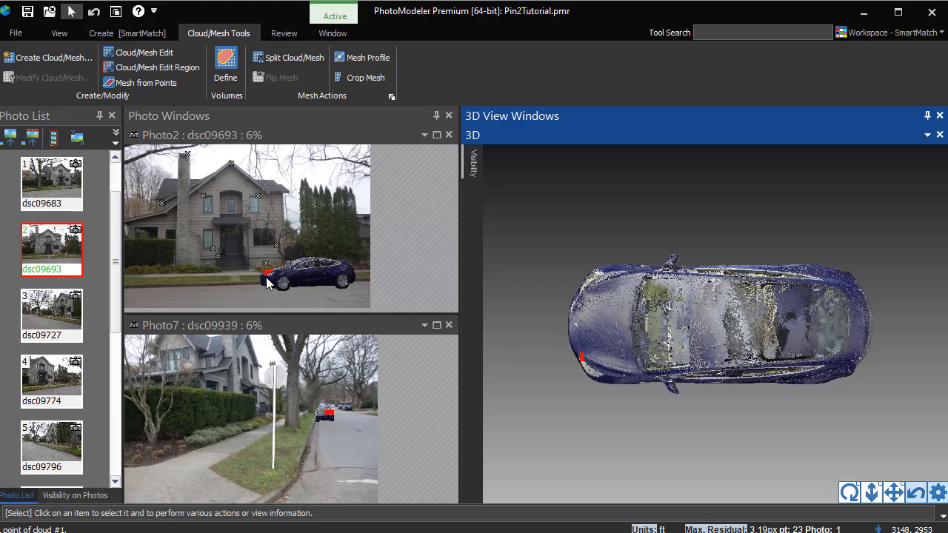
Select a single cloud point at the centre of the car's front wheel in Photo2 and show the Measurements pane.
scroll(285, 290, "up", 2)
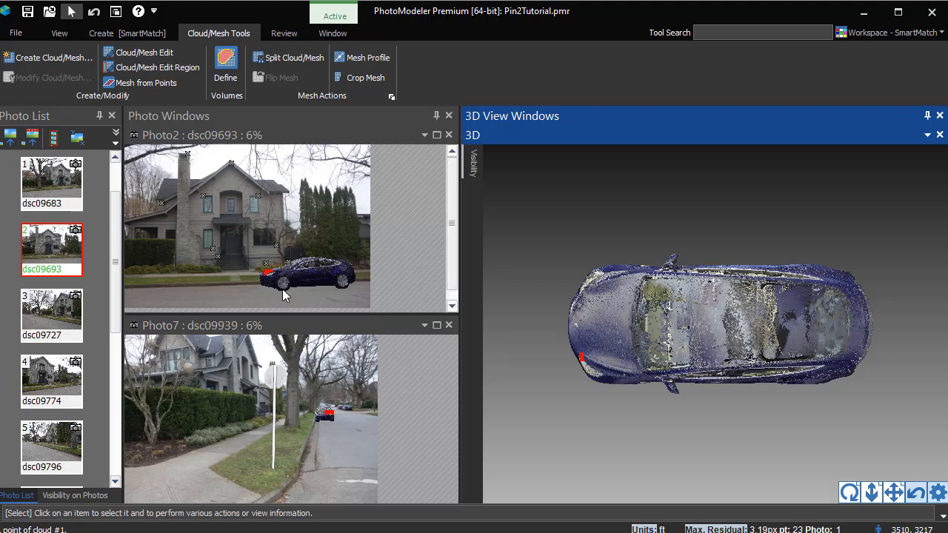
scroll(335, 284, "up", 10)
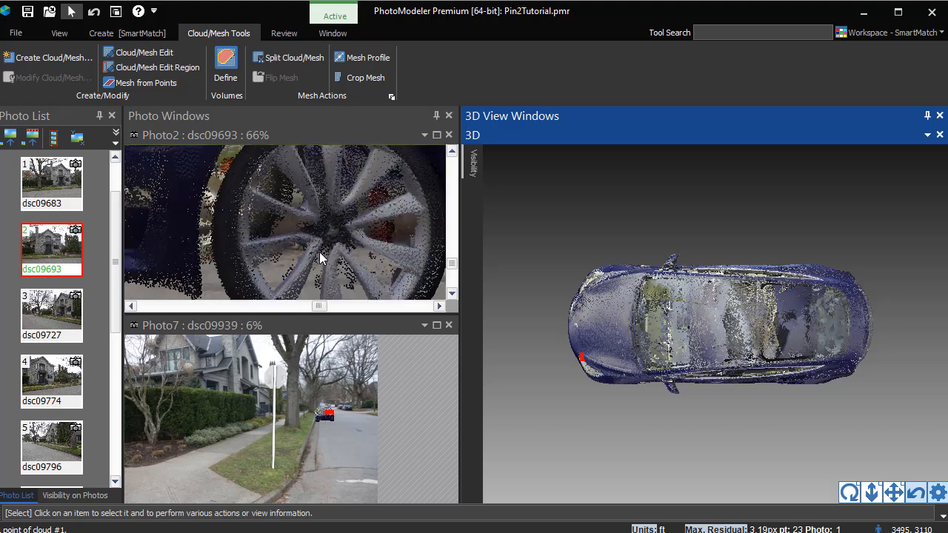
left_click(342, 220)
scroll(341, 229, "down", 6)
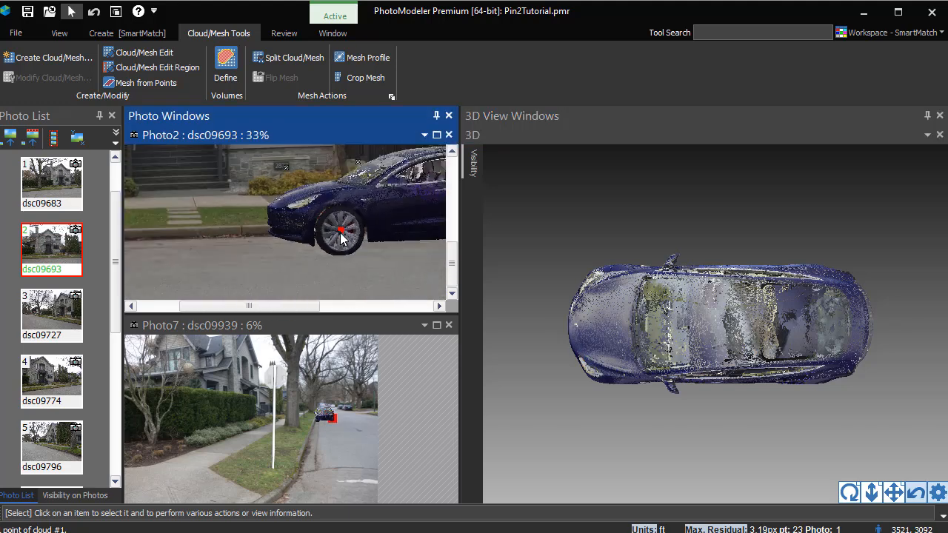
scroll(340, 235, "down", 4)
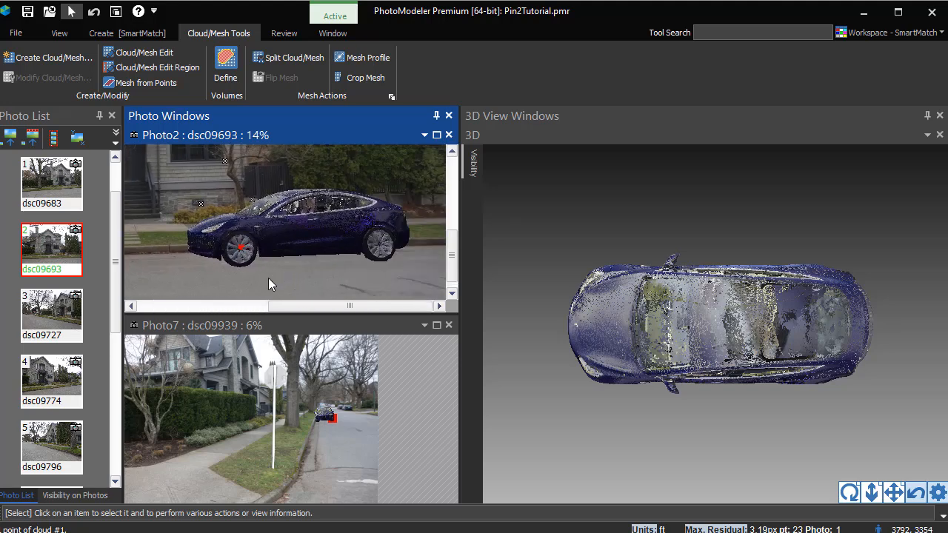
left_click(59, 34)
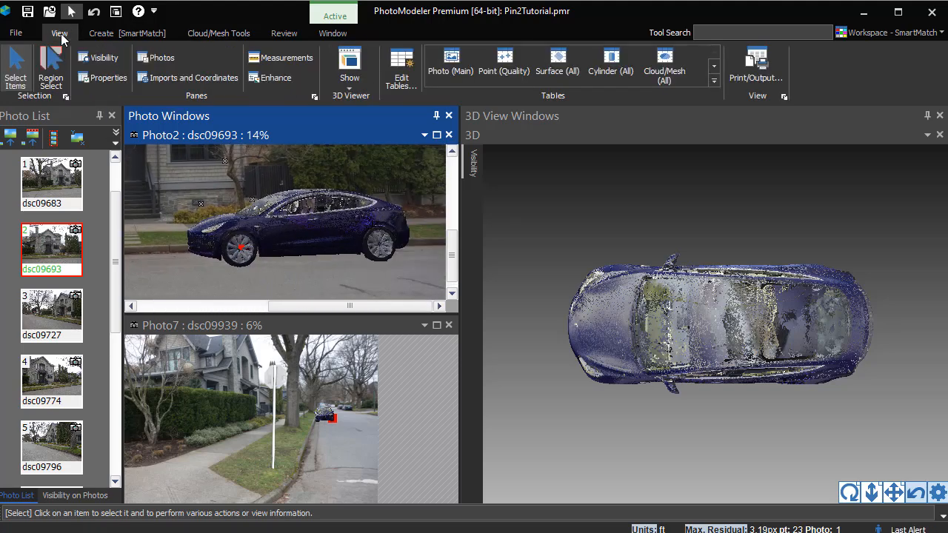
left_click(280, 59)
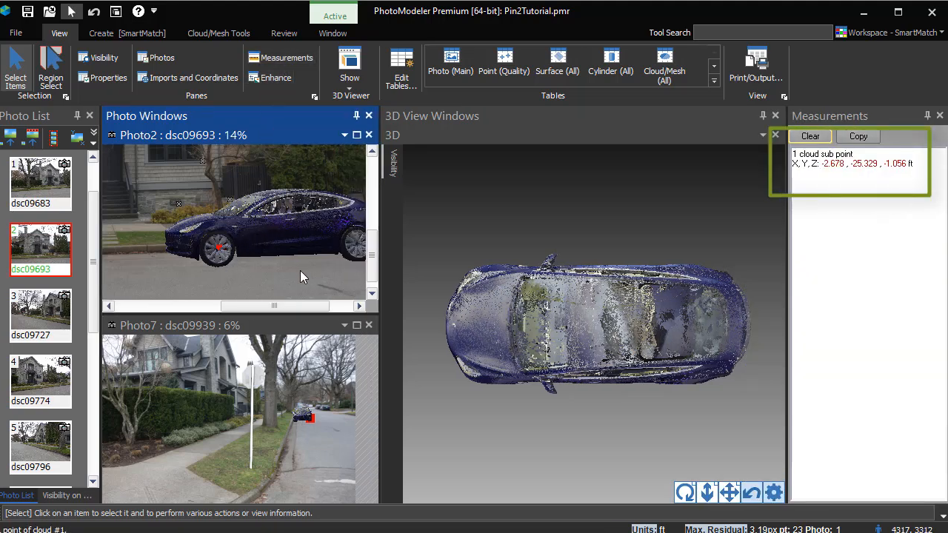
Add a cloud point at the rear wheel's centre in Photo2 to the selection to measure the distance between the wheels.
middle_click_drag(314, 271, 251, 265)
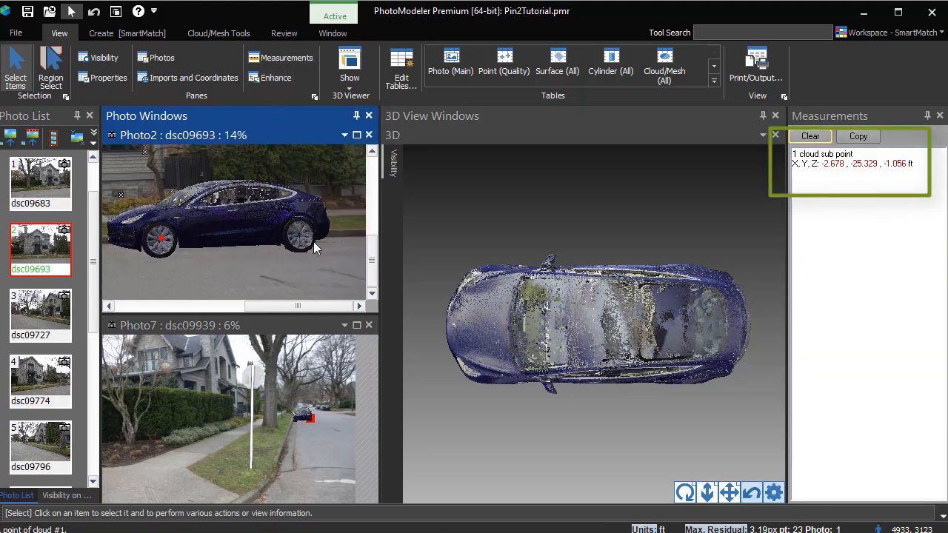
scroll(304, 242, "up", 2)
scroll(303, 247, "up", 5)
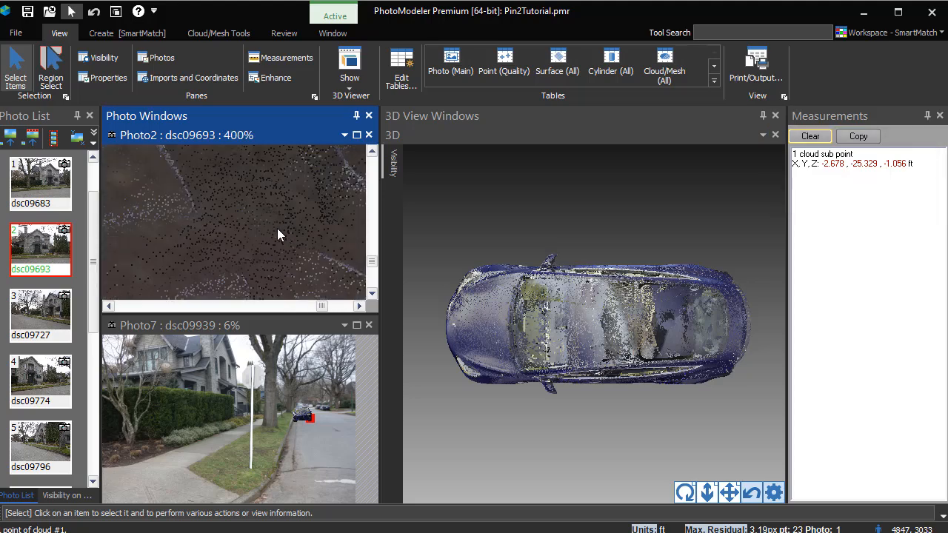
key("shift")
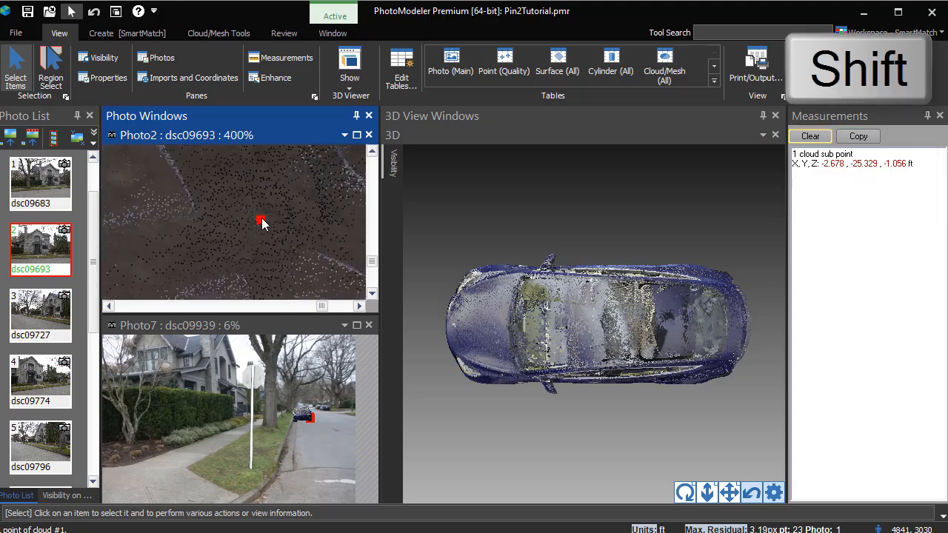
left_click(260, 221, "shift")
scroll(259, 222, "down", 5)
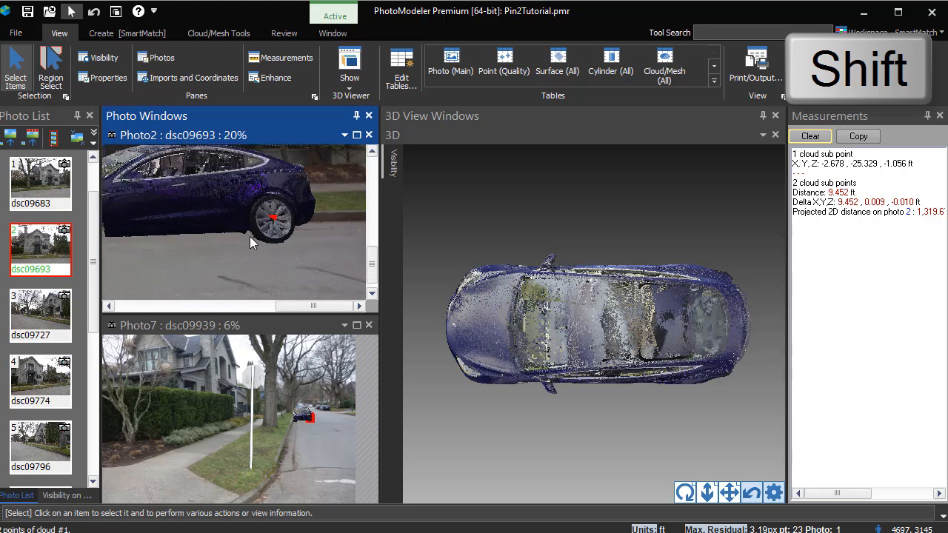
scroll(222, 244, "down", 1)
middle_click_drag(207, 265, 246, 264)
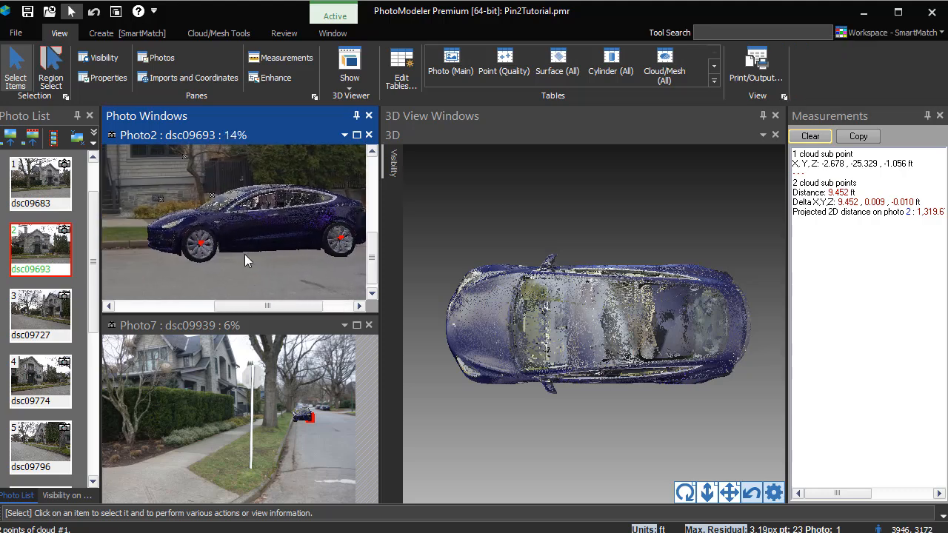
Select a cloud point on the front of the car in Photo7 and add the signpost to measure between them.
left_click(301, 422)
key("shift")
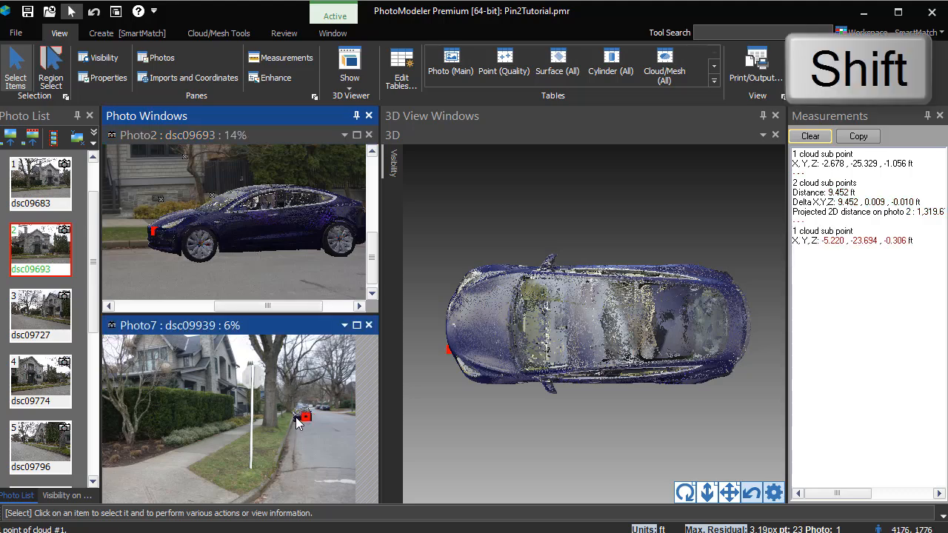
left_click(251, 437, "shift")
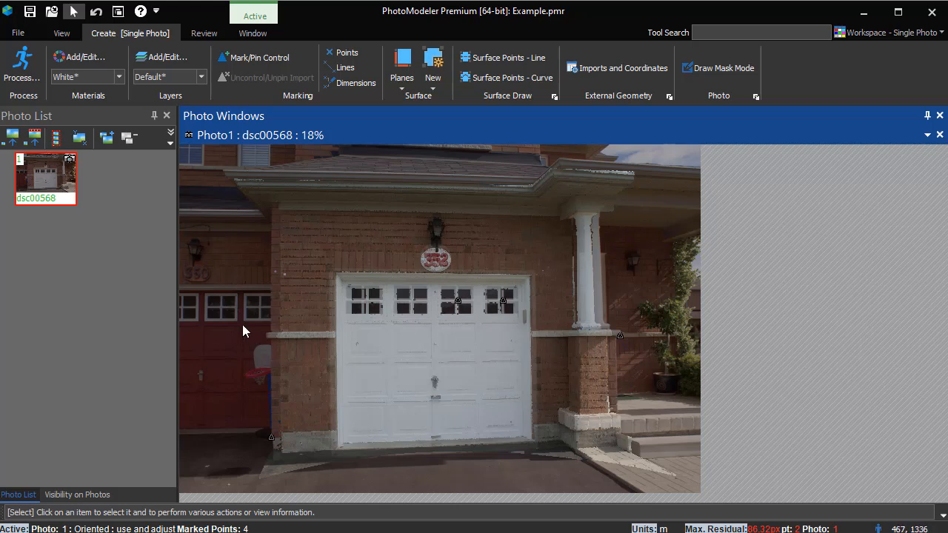
Toggle the point cloud's visibility on the garage photo several times, leave it shown, and return to the photo list.
left_click(92, 495)
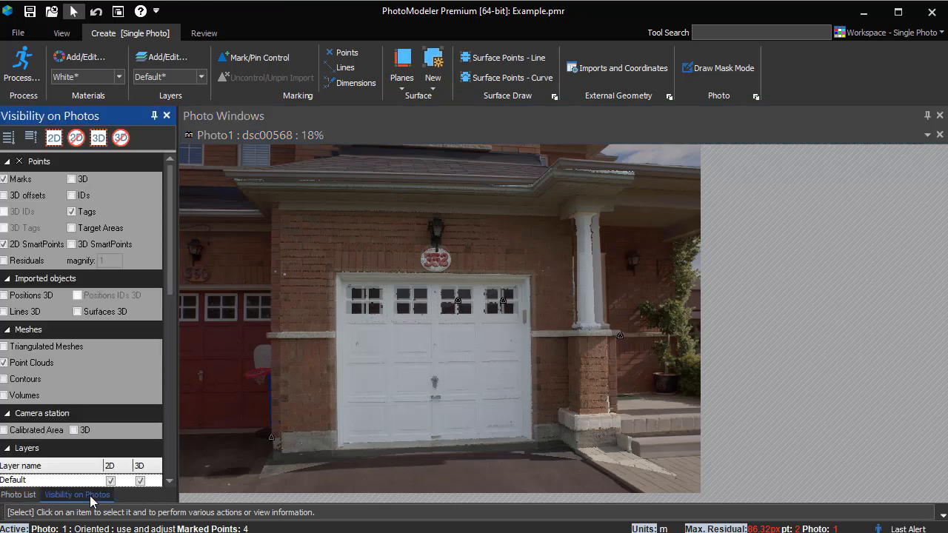
left_click(20, 363)
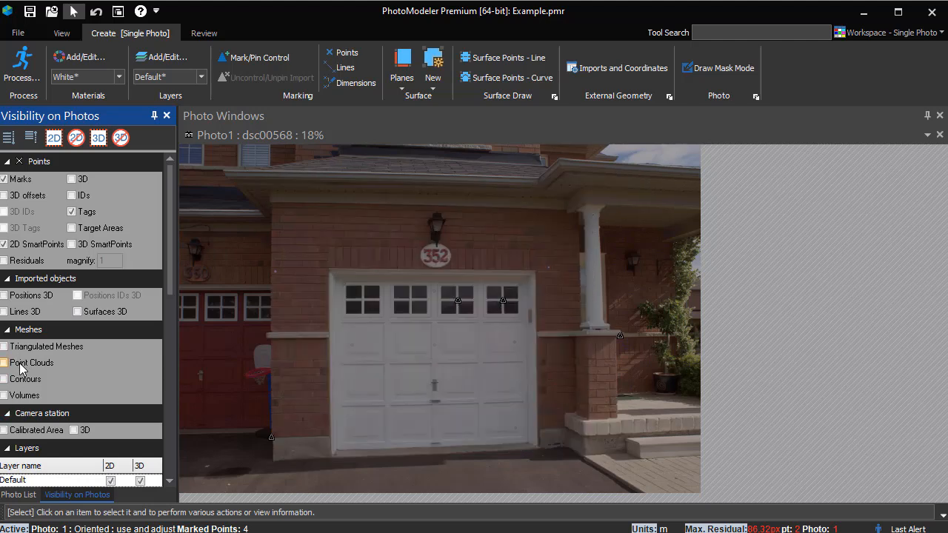
left_click(20, 363)
left_click(20, 363)
left_click(20, 364)
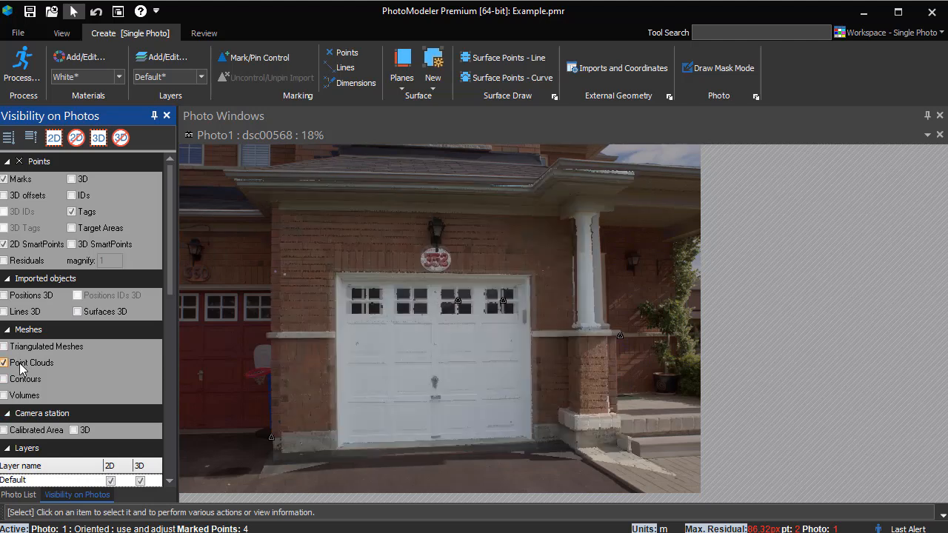
left_click(20, 363)
left_click(20, 363)
left_click(21, 495)
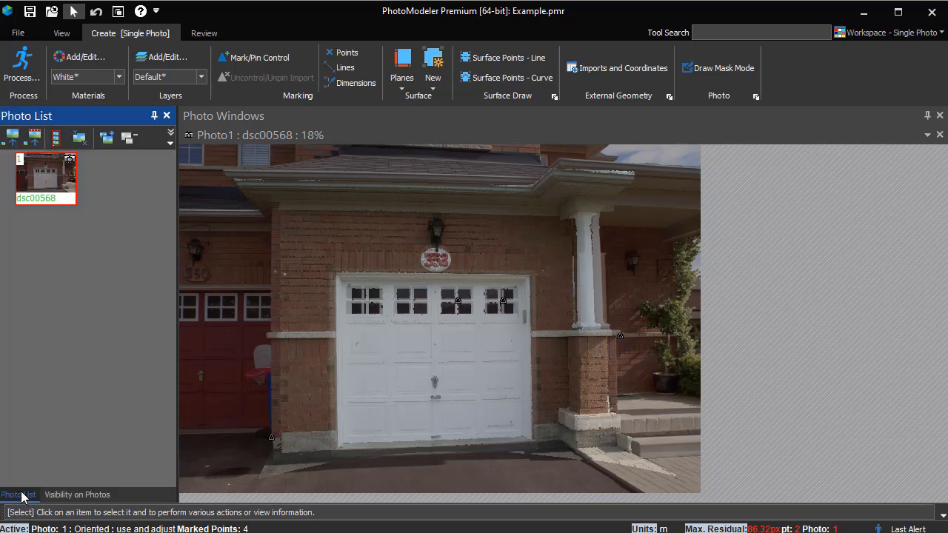
Select the whole garage point cloud in the photo, and then only its single point at the roof edge's left corner.
left_click(324, 313)
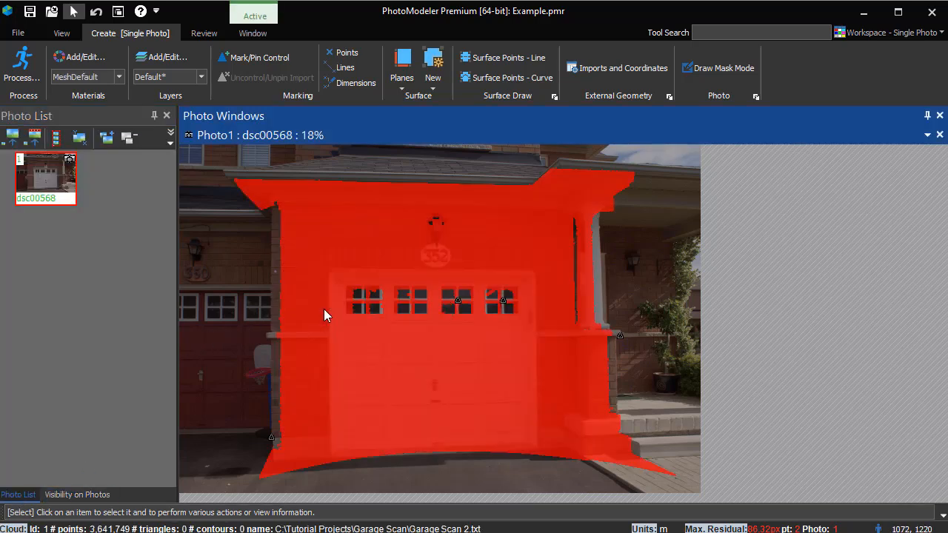
scroll(237, 181, "up", 7)
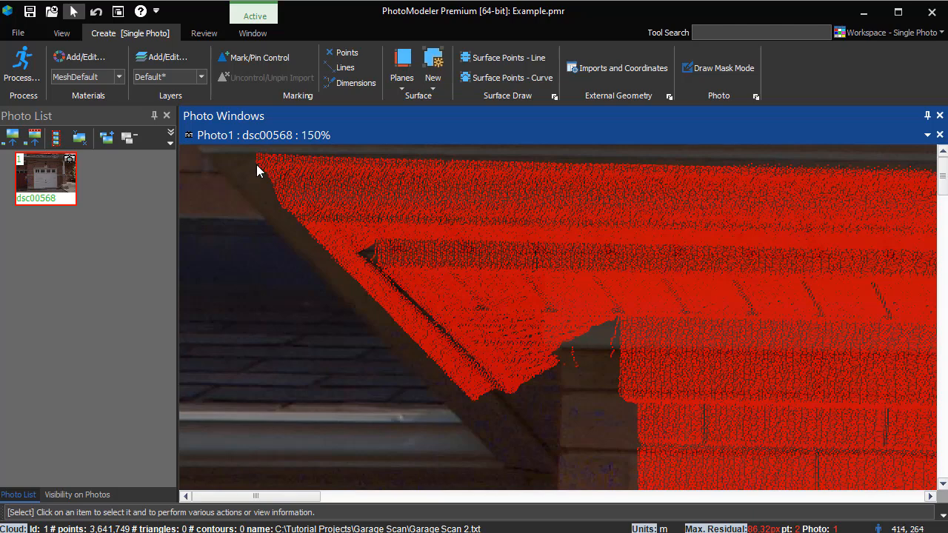
left_click(256, 164)
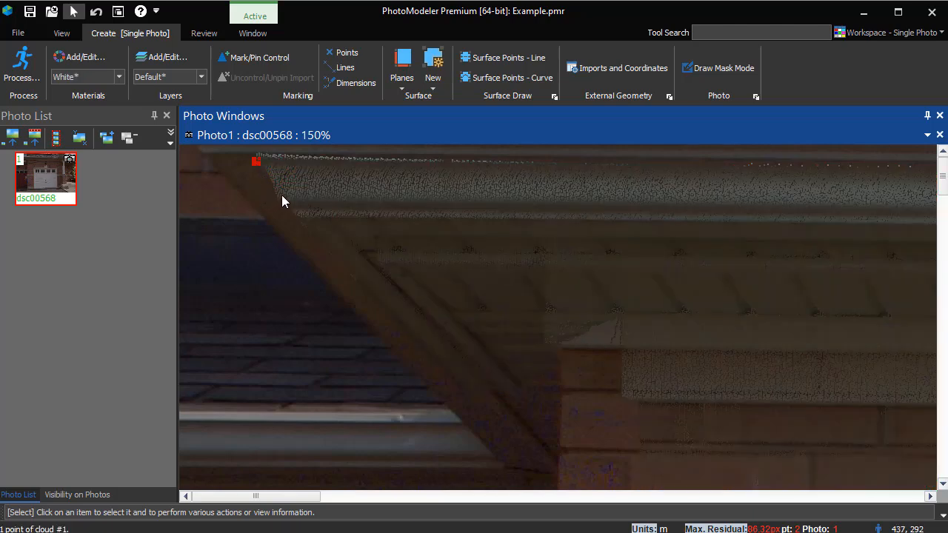
scroll(282, 194, "down", 7)
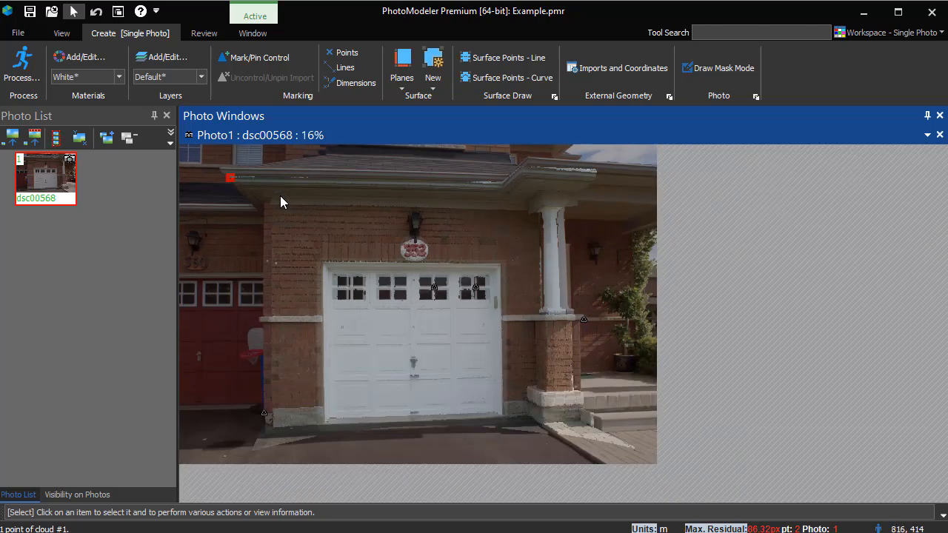
Show Imports and Coordinate Systems, rotate the imported garage cloud to face front, and carry the selected roof corner point into it.
left_click(608, 66)
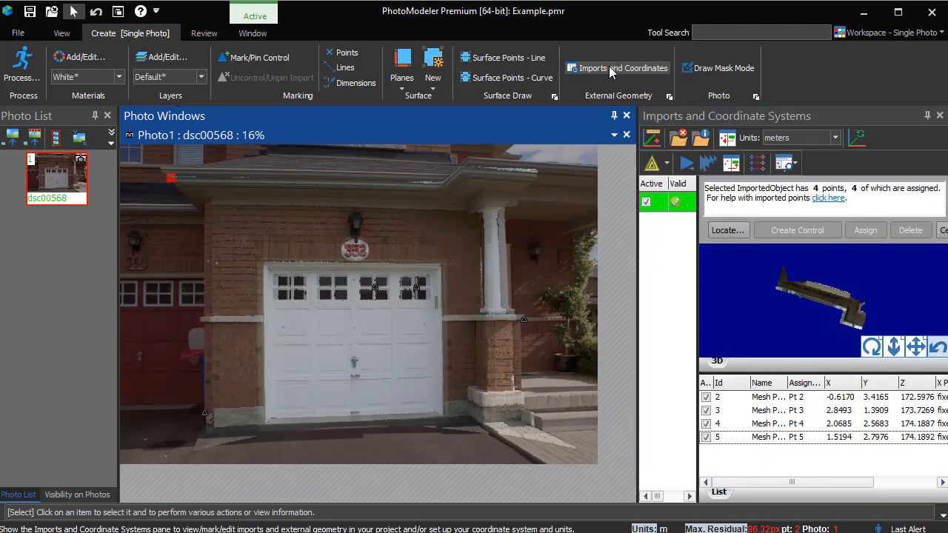
left_click(872, 347)
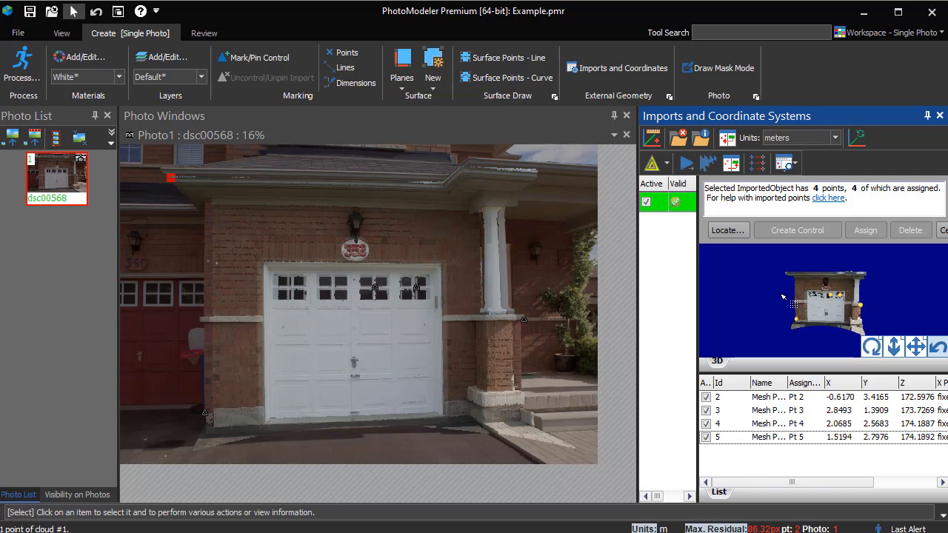
left_click(733, 166)
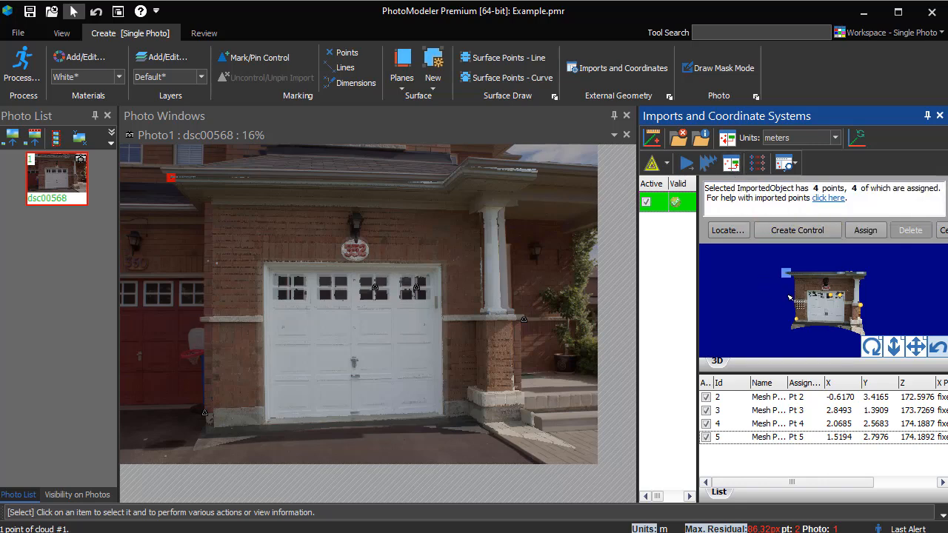
Widen the imports pane, centre the imported cloud's view about the selected roof corner point, and rotate the cloud around it.
left_click_drag(641, 309, 539, 305)
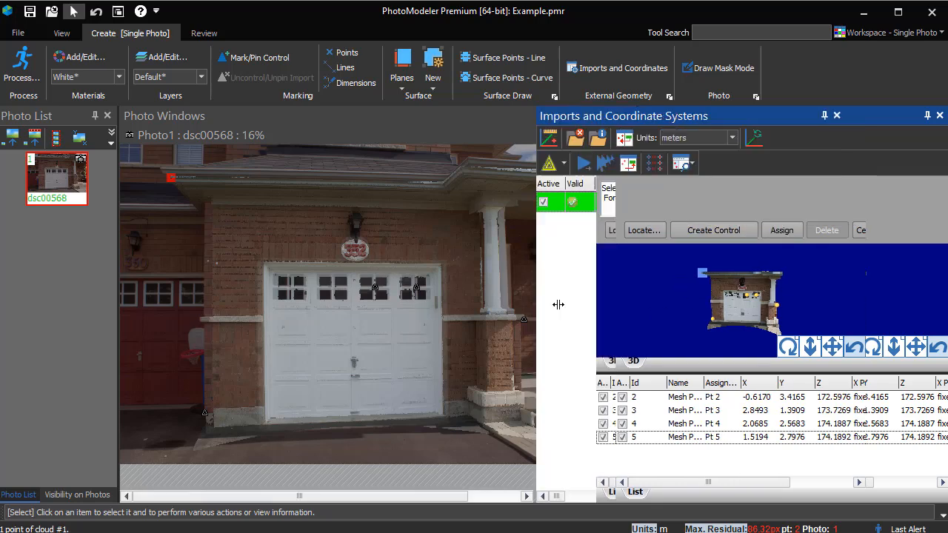
left_click(892, 230)
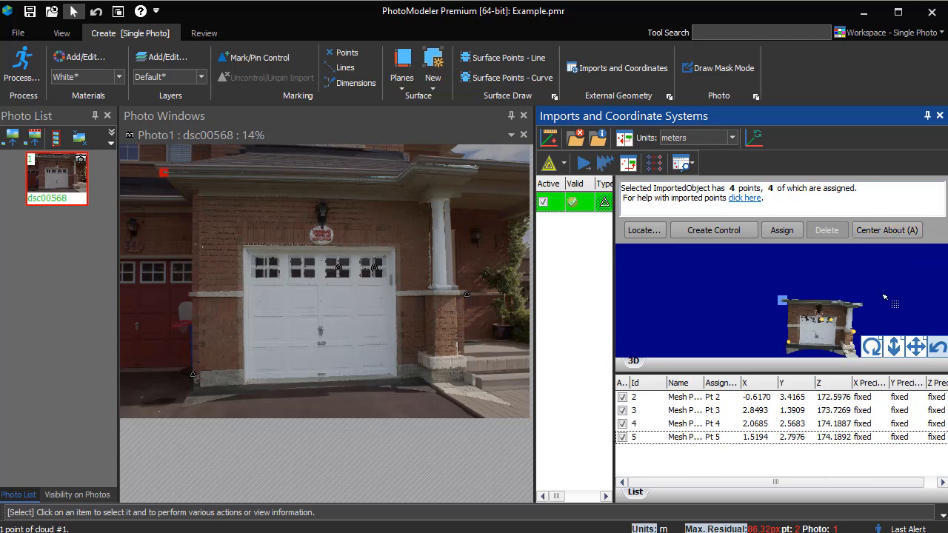
mouse_move(901, 354)
left_mouse_down()
mouse_move(901, 337)
mouse_move(868, 342)
mouse_move(893, 342)
mouse_move(893, 333)
mouse_move(888, 353)
left_mouse_up()
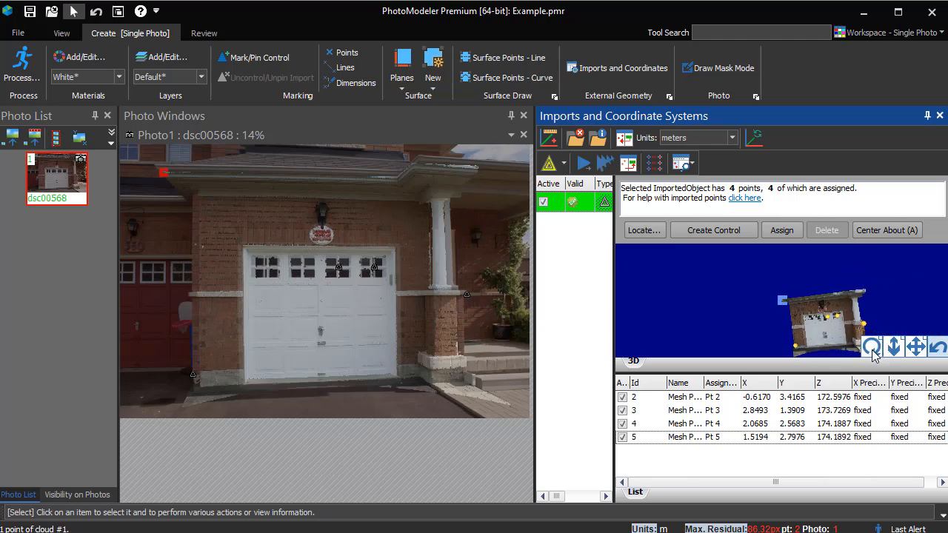
Create a control point from the selected roof corner cloud point and mark it at the matching roof edge corner on the photo.
left_click(694, 231)
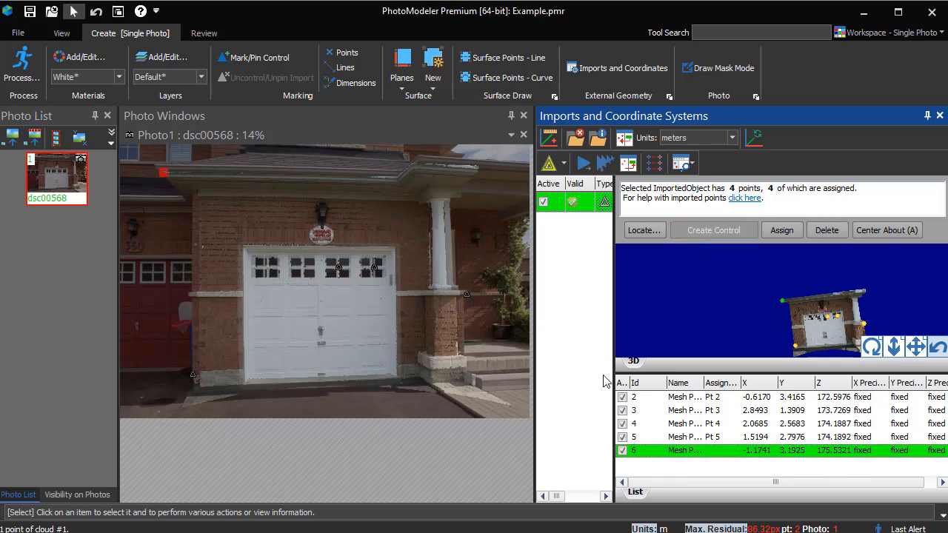
left_click(549, 164)
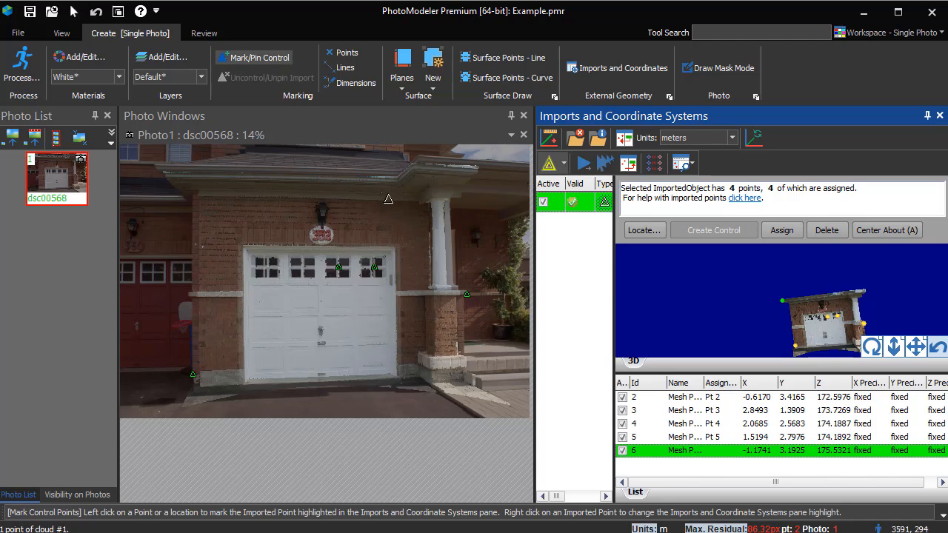
scroll(162, 176, "up", 4)
scroll(149, 188, "up", 3)
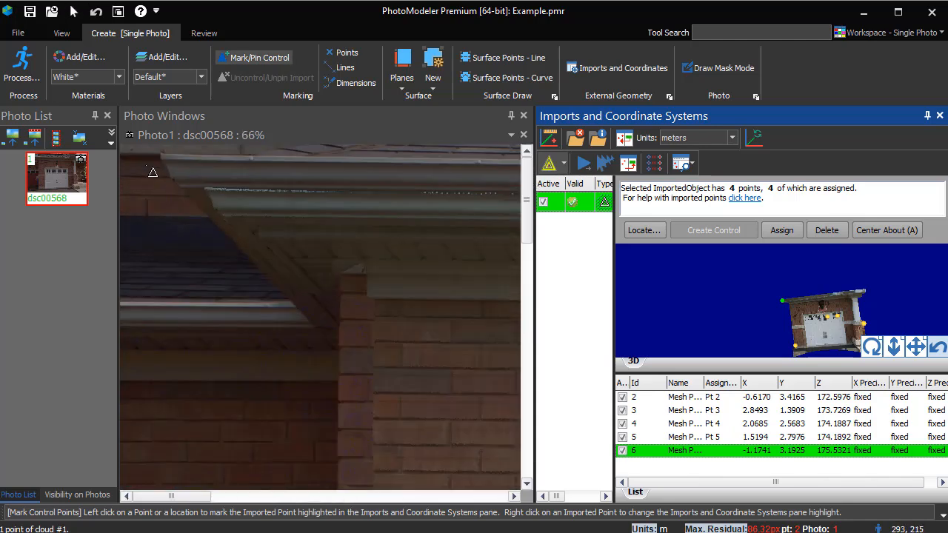
left_click(166, 166)
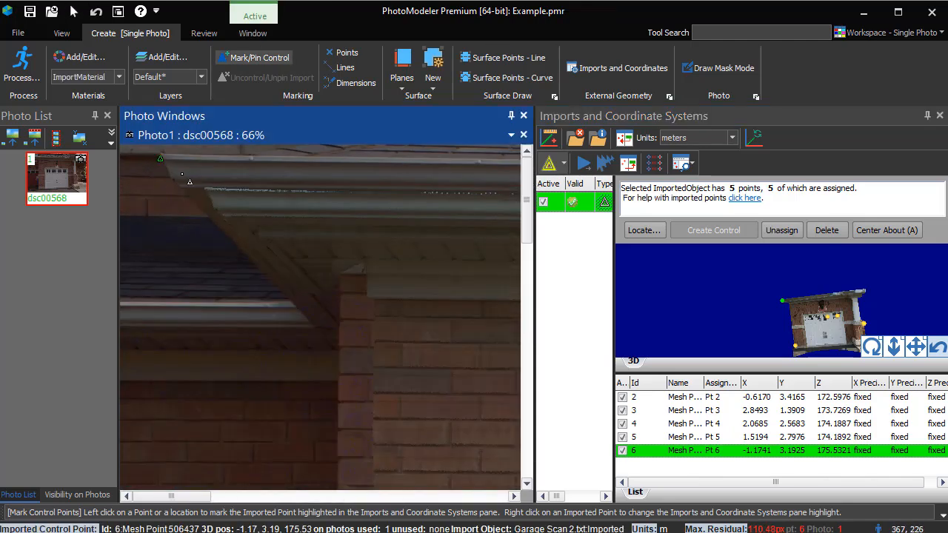
Process the garage project with the newly marked roof corner control point.
scroll(181, 174, "down", 6)
scroll(181, 174, "down", 1)
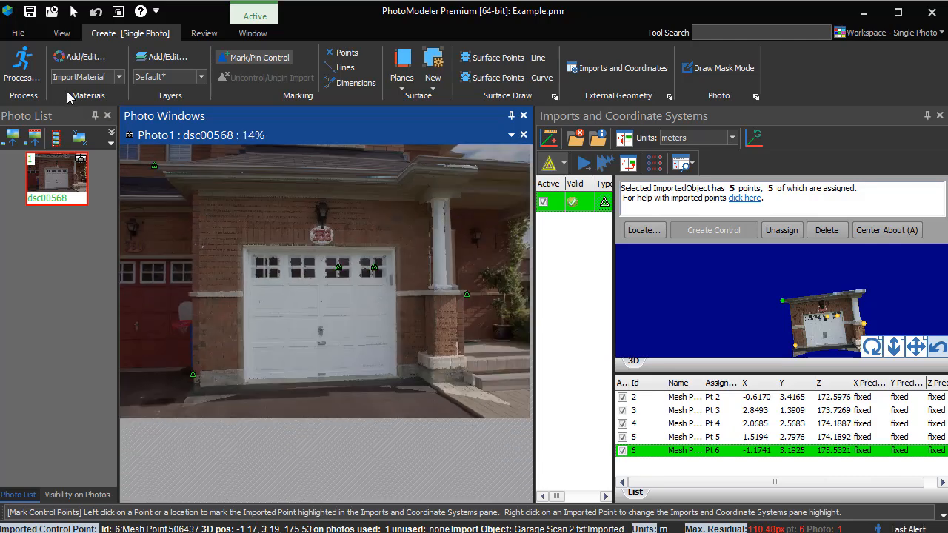
left_click(22, 65)
left_click(414, 384)
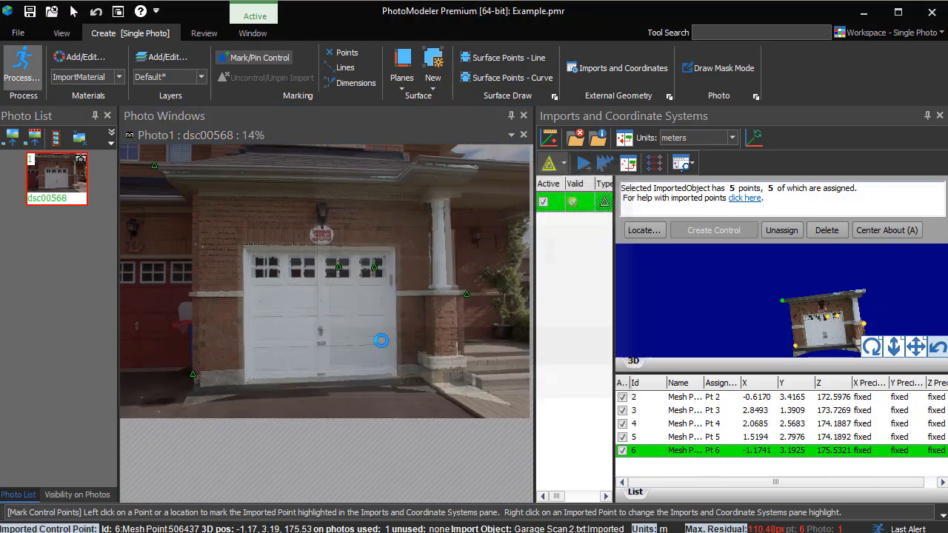
left_click(392, 323)
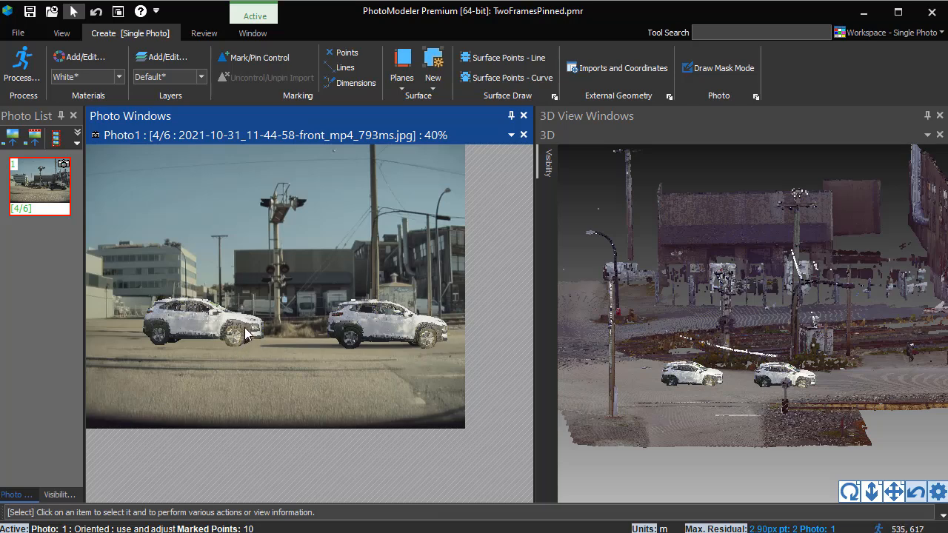
Select the left car's whole point cloud in the photo, and then only its single point at the headlight's upper corner.
scroll(245, 337, "up", 6)
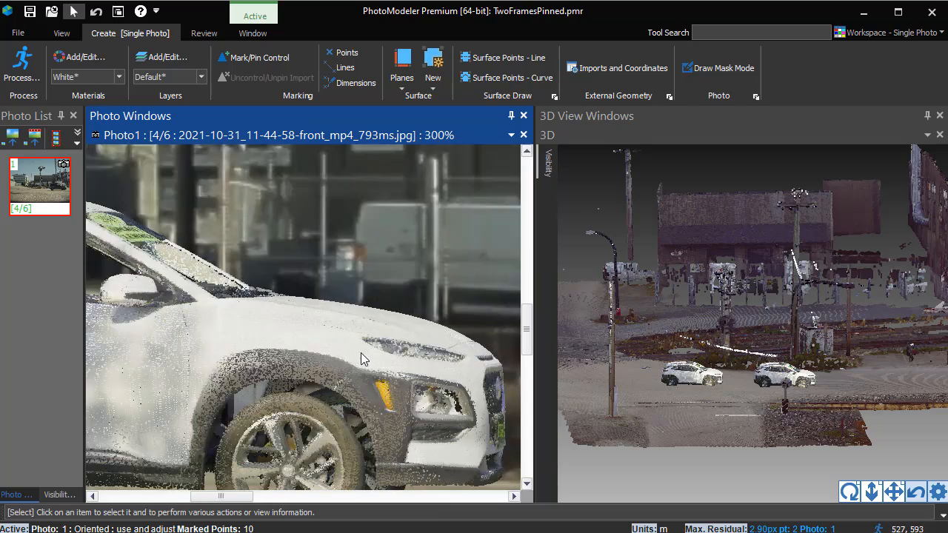
left_click(371, 338)
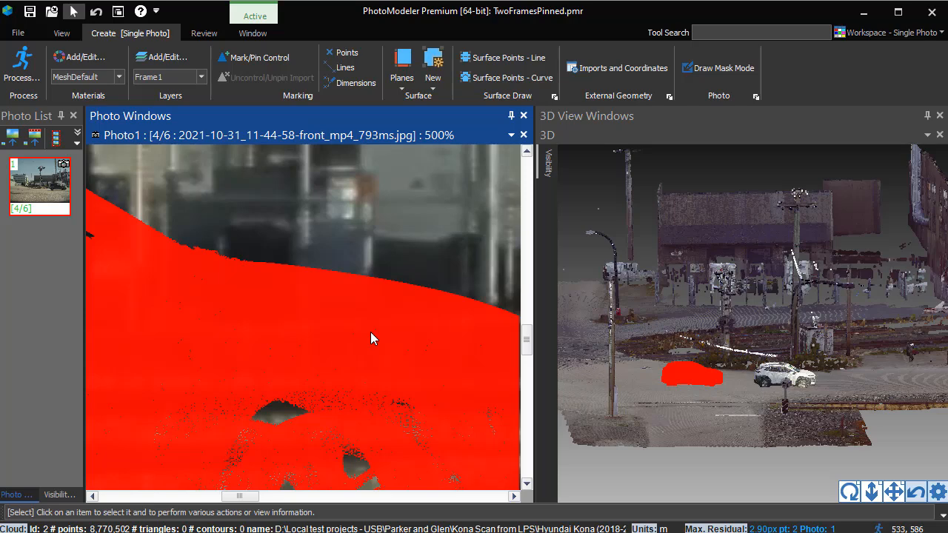
left_click(370, 338)
Add the right car's point cloud to the selection, and then narrow it to the matching single point at its headlight corner.
scroll(365, 344, "down", 6)
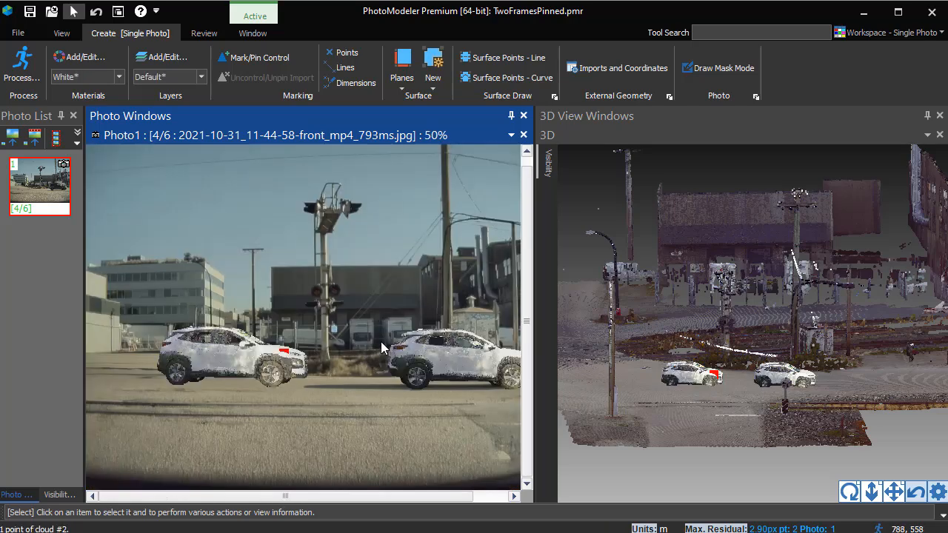
scroll(429, 321, "down", 1)
scroll(387, 302, "up", 2)
scroll(513, 409, "up", 2)
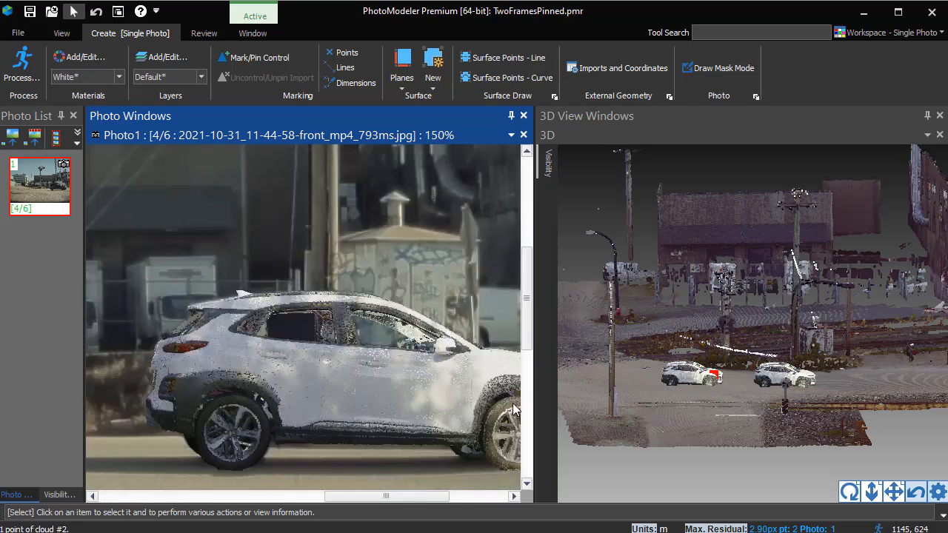
scroll(408, 347, "up", 4)
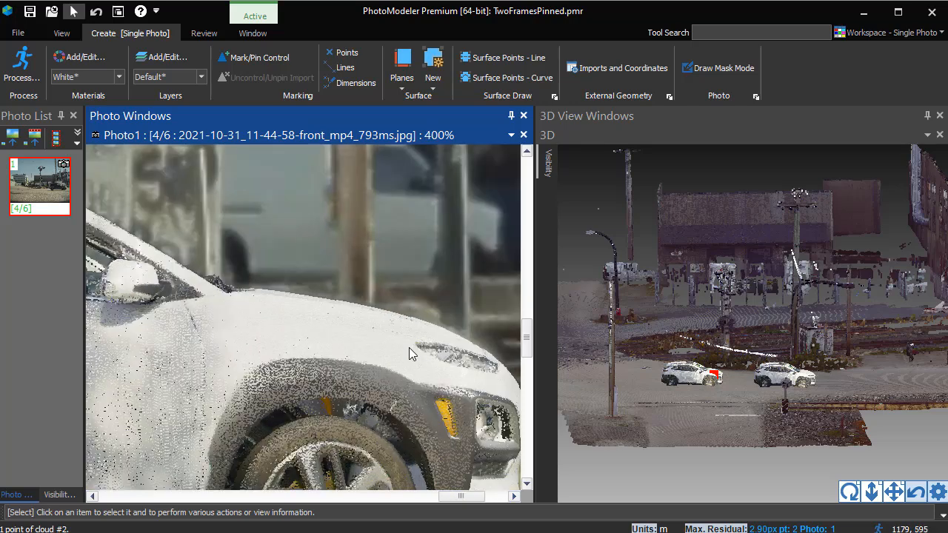
left_click(416, 344, "shift")
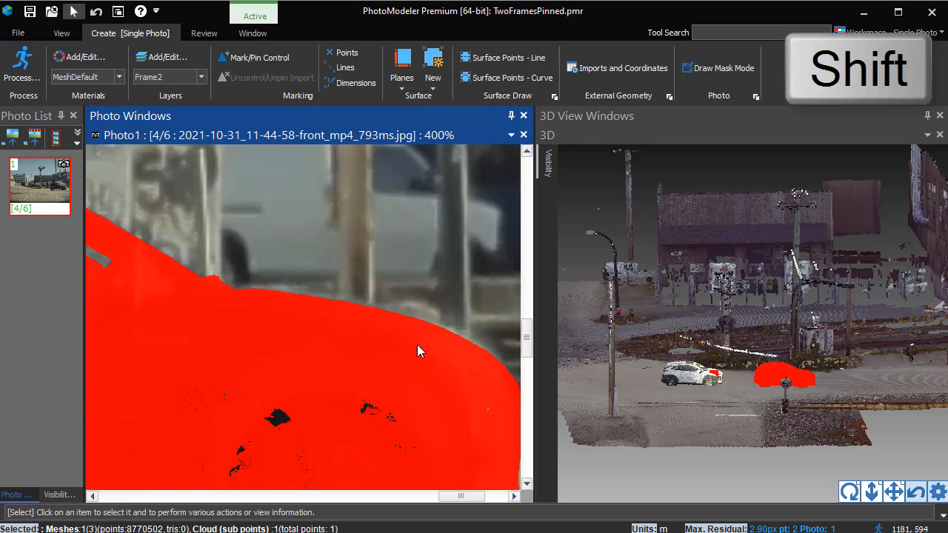
left_click(417, 344, "shift")
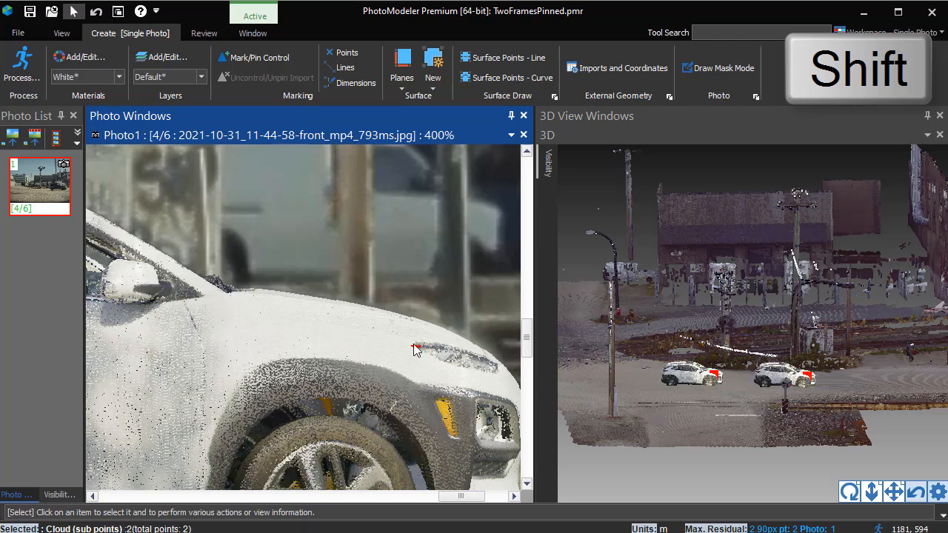
Show the Measurements pane for the two selected headlight points on the cars.
scroll(415, 349, "down", 6)
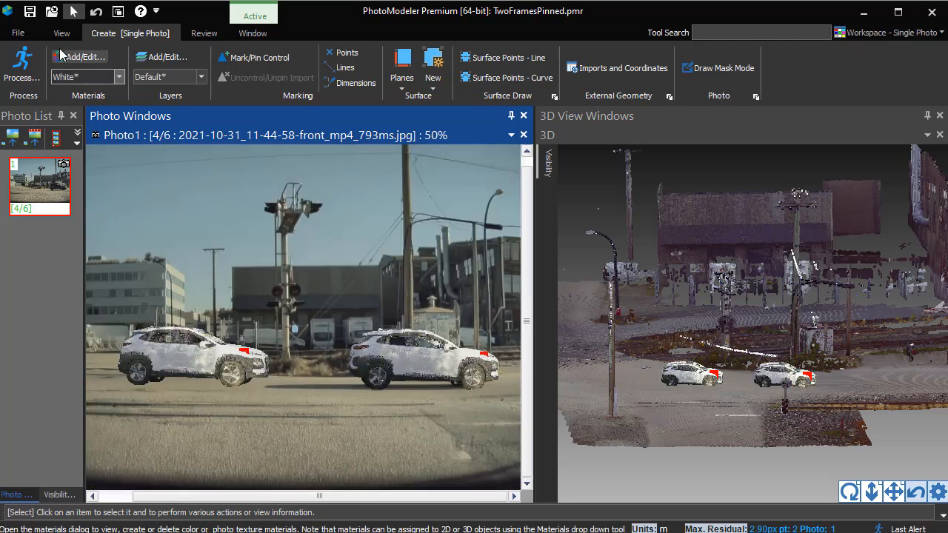
left_click(62, 33)
left_click(285, 58)
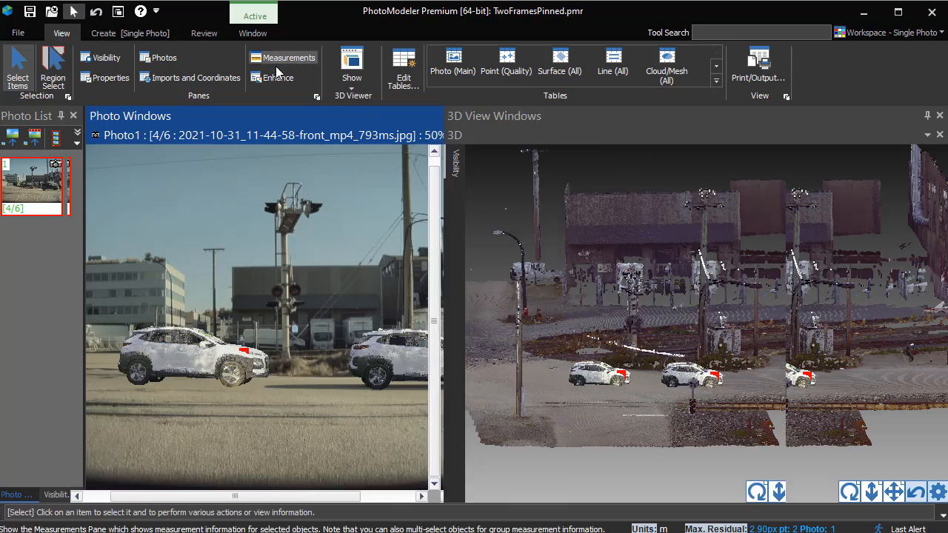